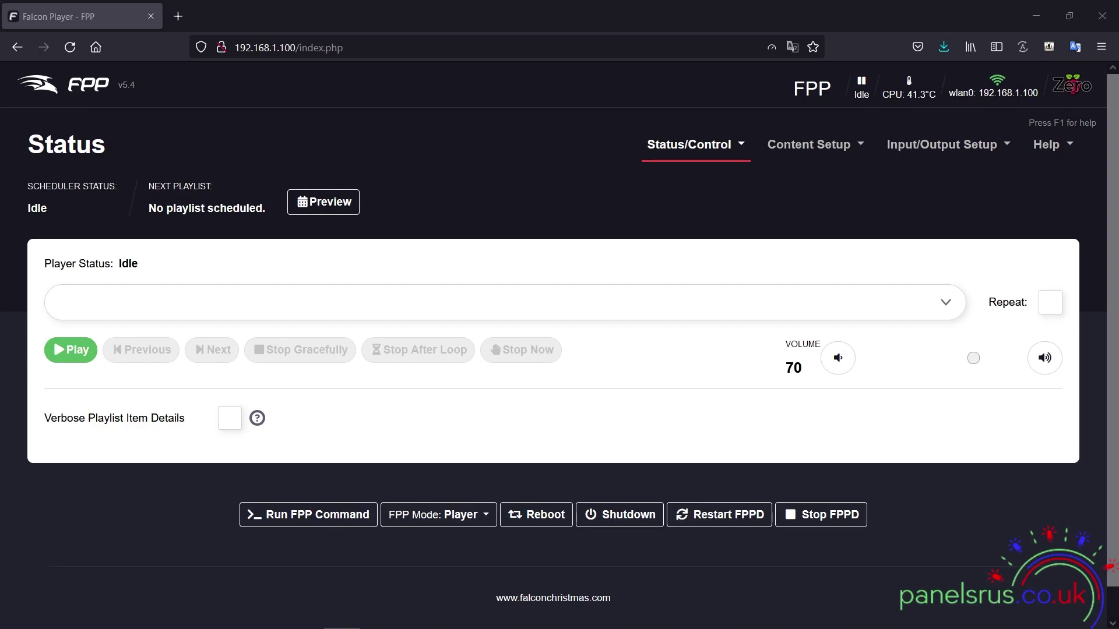
Step: Open FPP's Help menu, which lists the documentation, credits and health-check entries
click(1047, 150)
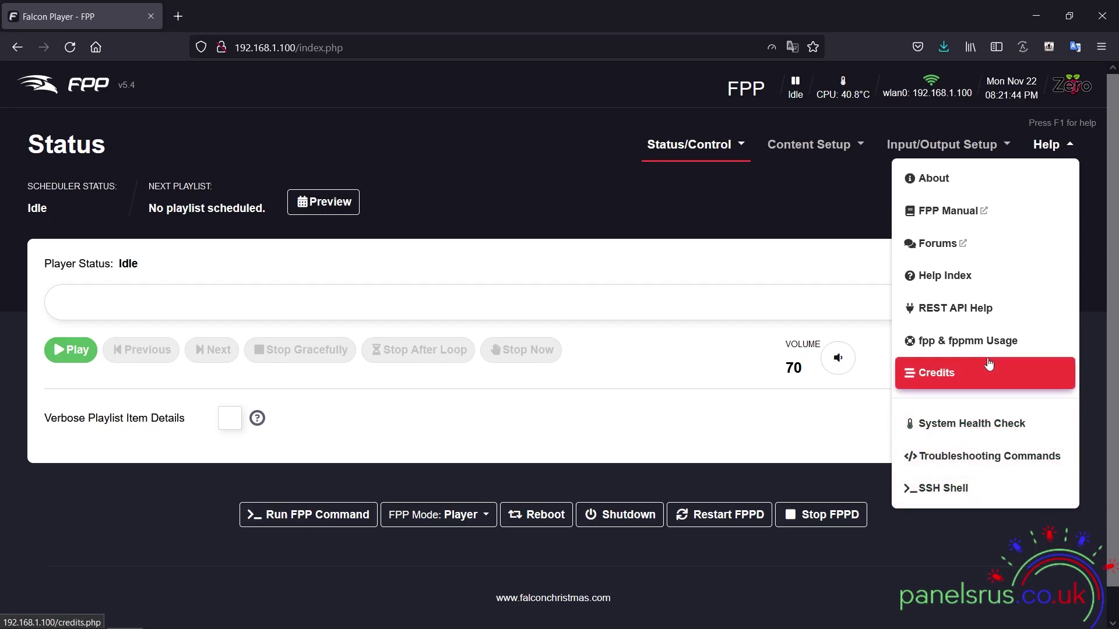
Step: On the About FPP page, run Upgrade FPP until 'Update Complete.' and close the log
click(967, 188)
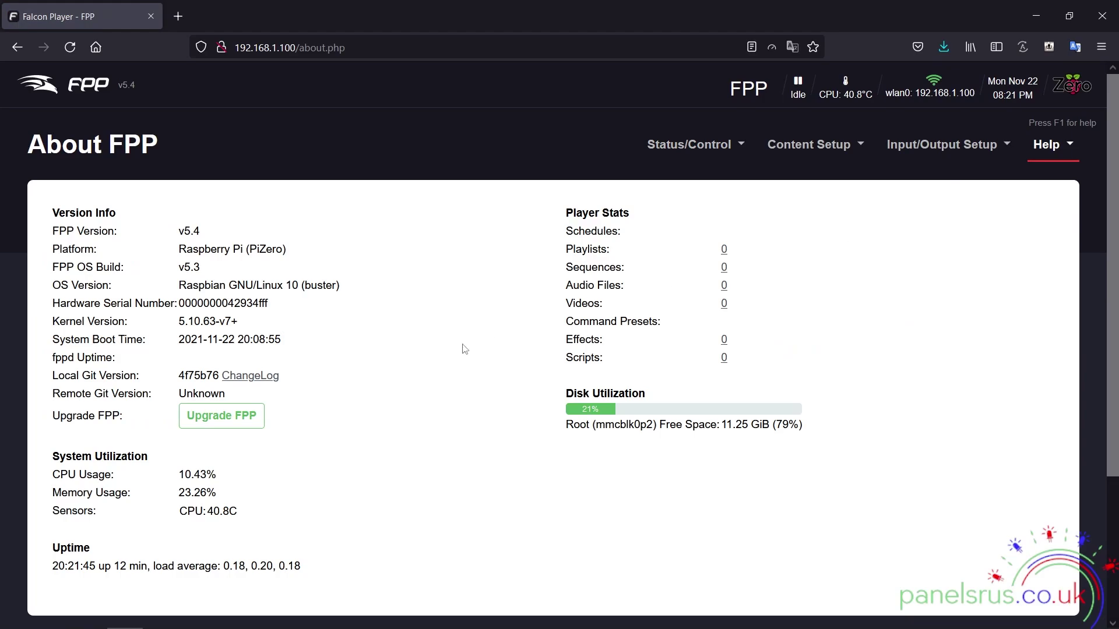
click(234, 419)
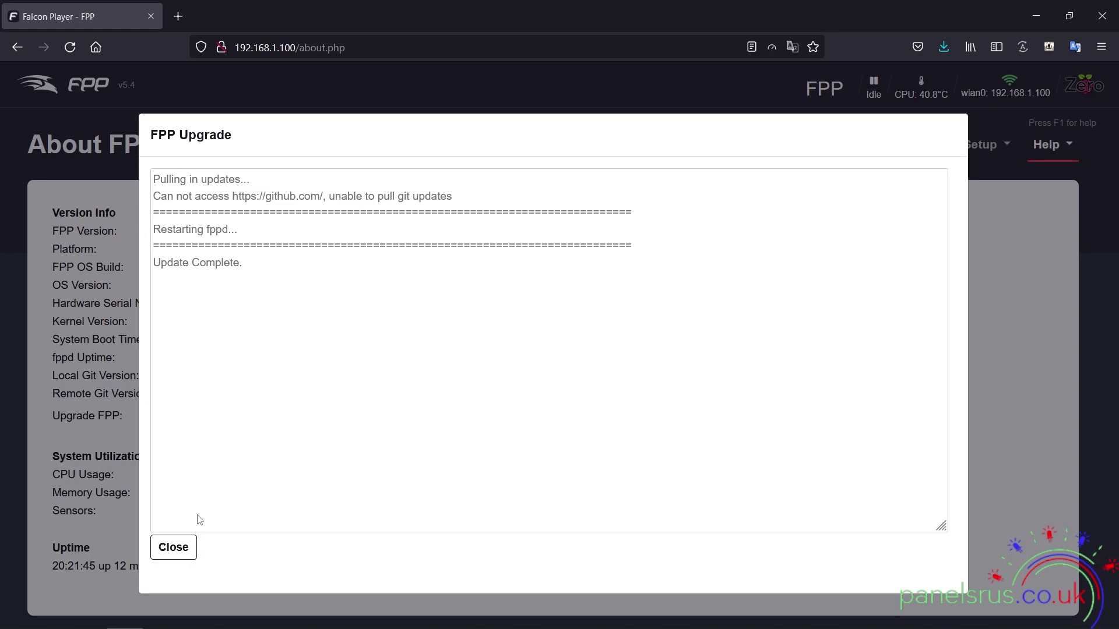
click(191, 551)
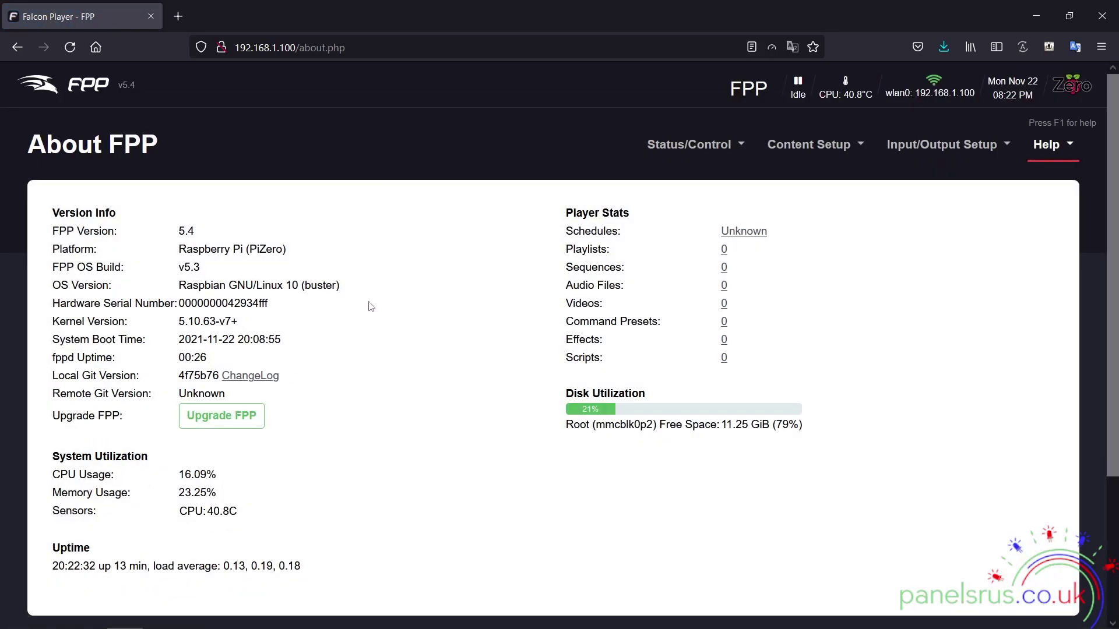
Step: Change the wlan0 gateway to 192.168.1.254, verify it with a ping, and apply the interface
click(702, 145)
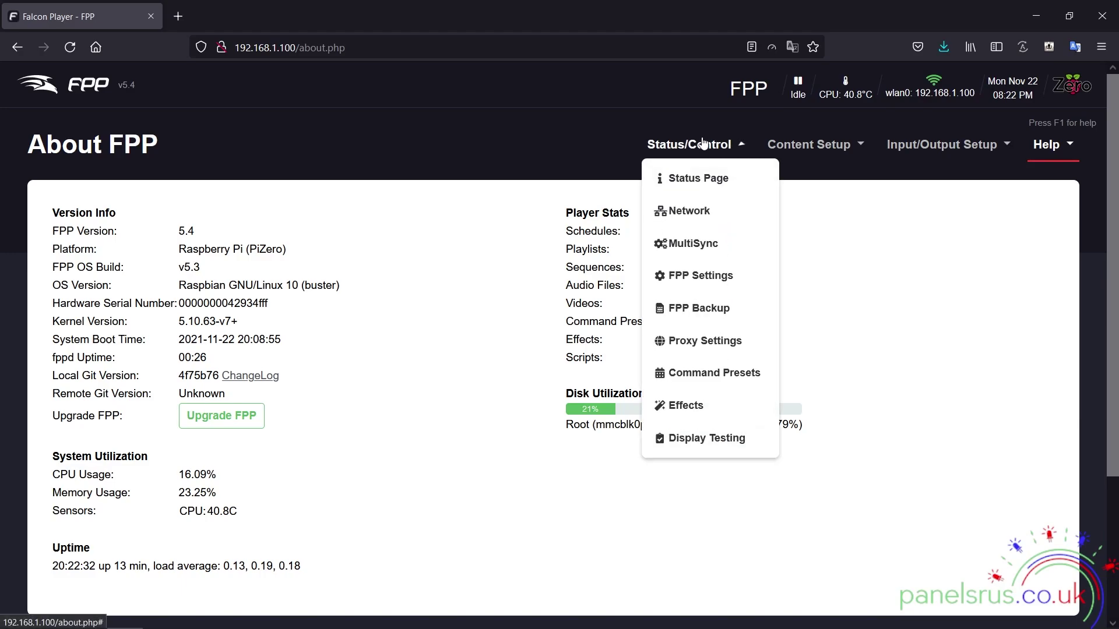
click(698, 213)
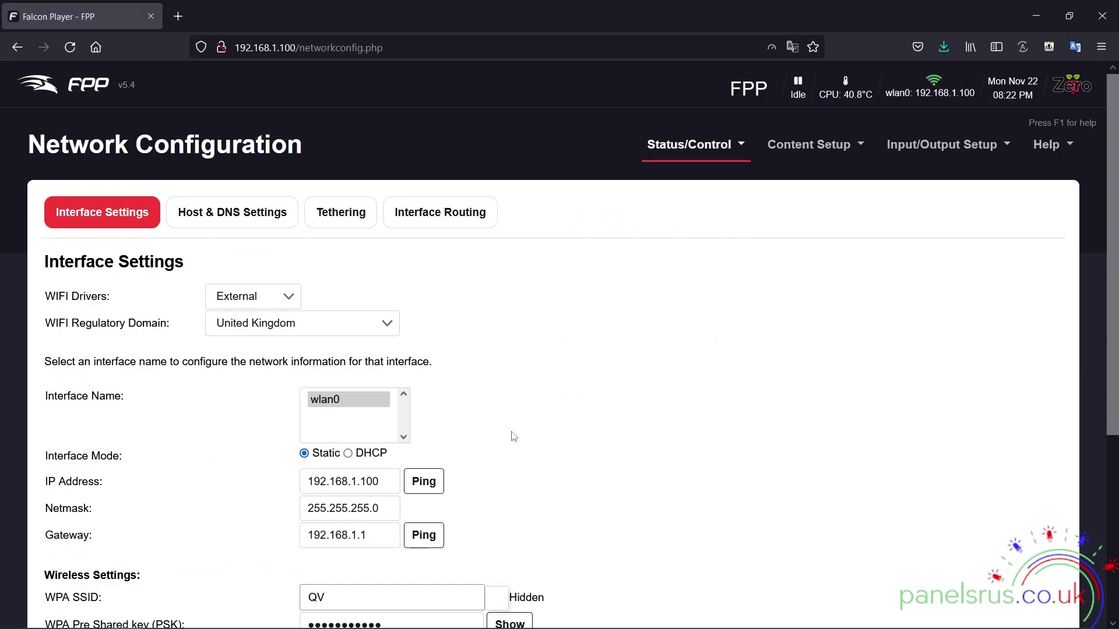
scroll(513, 432, down, 4)
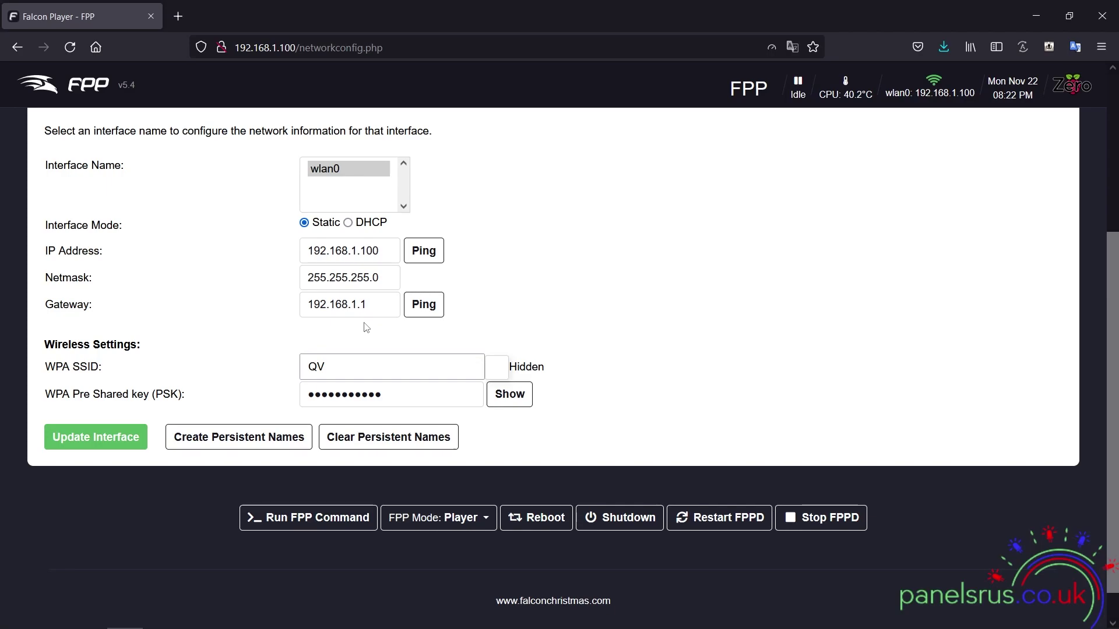
click(378, 304)
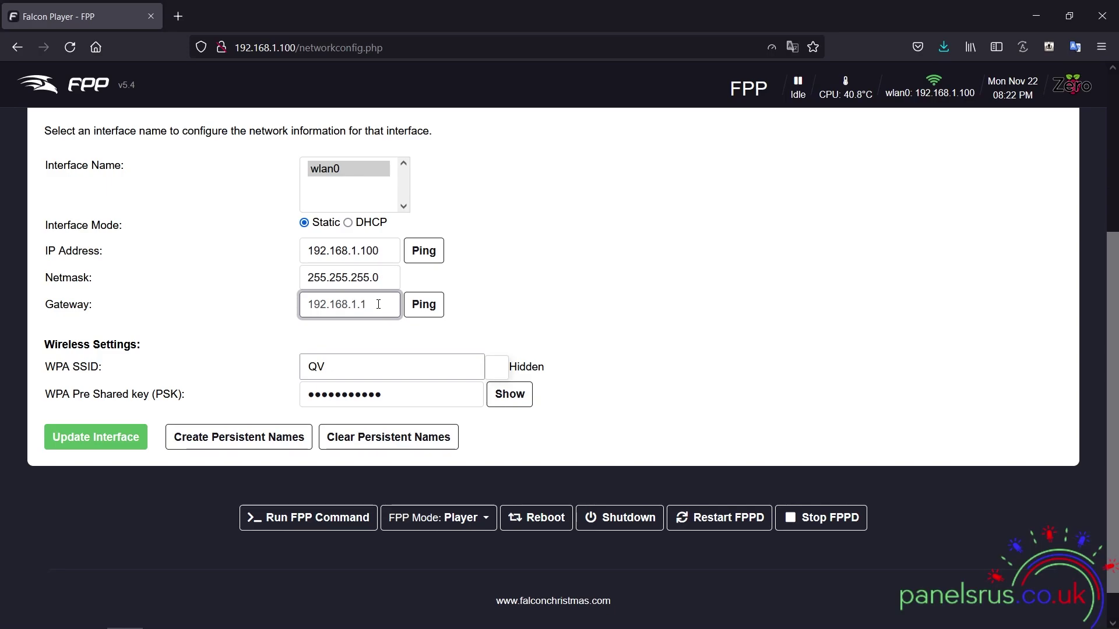
key(BackSpace)
text(254)
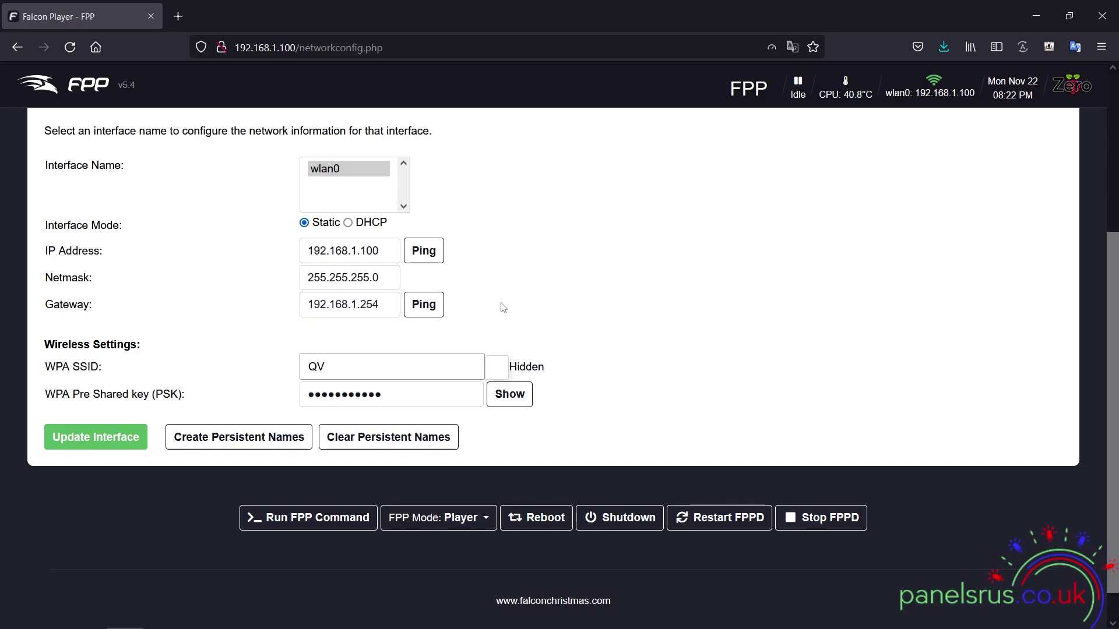
click(422, 304)
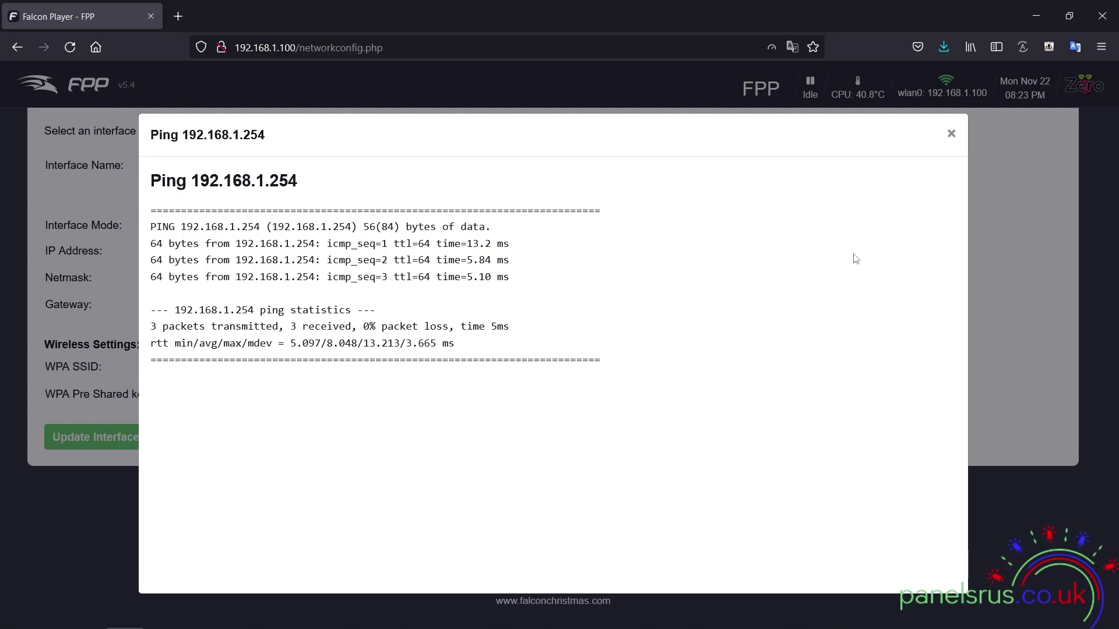
click(952, 135)
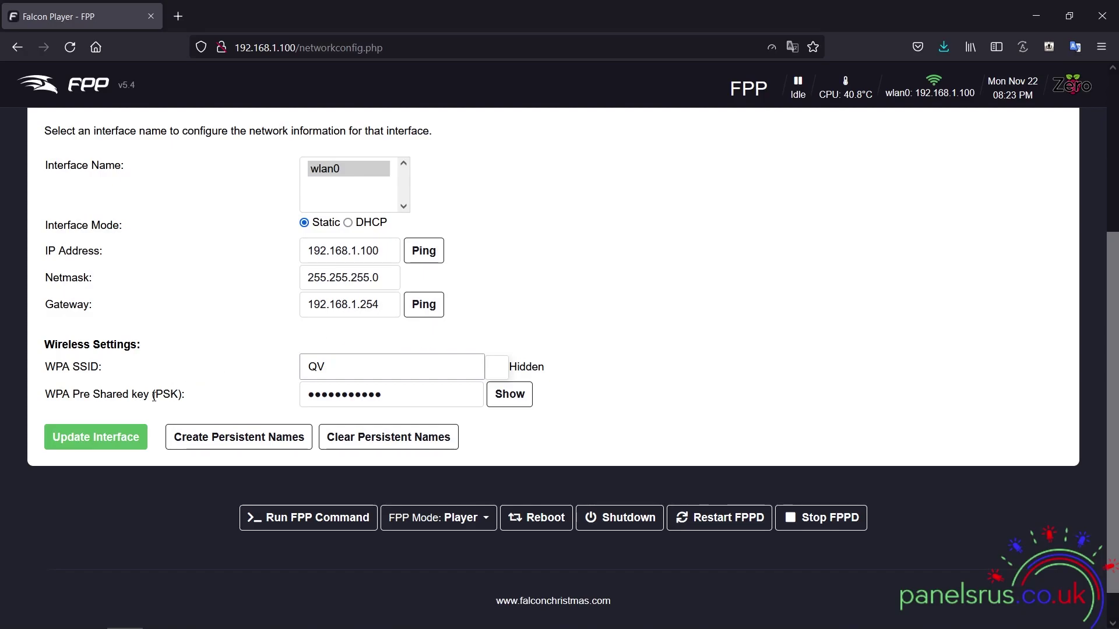
click(96, 437)
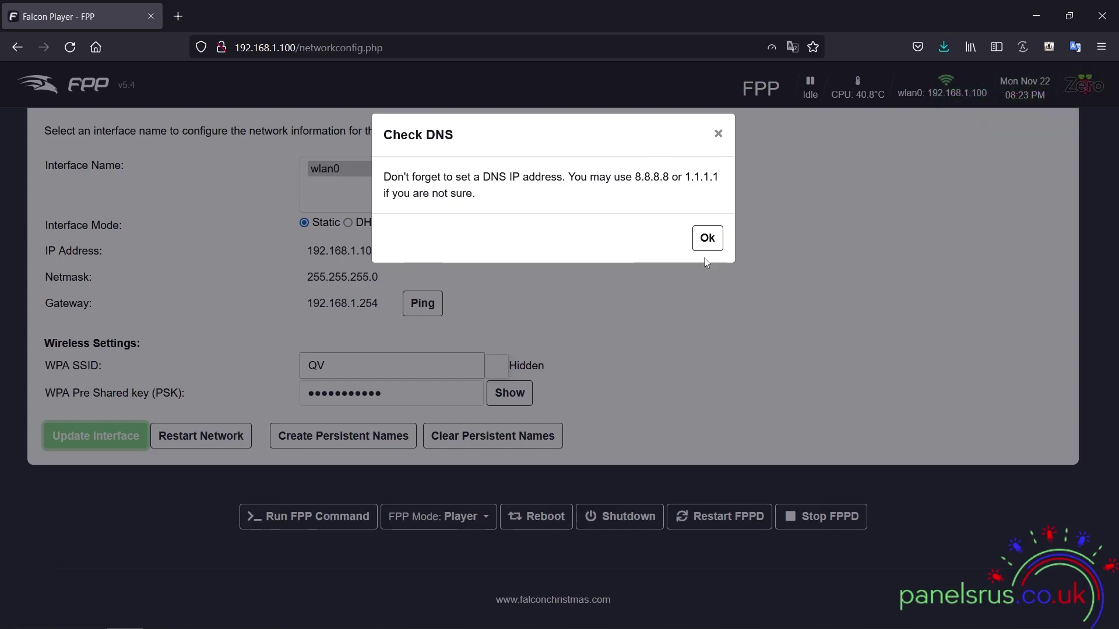
Step: Acknowledge the Check DNS reminder and switch Host & DNS Settings to manual DNS servers
click(707, 236)
scroll(654, 314, up, 4)
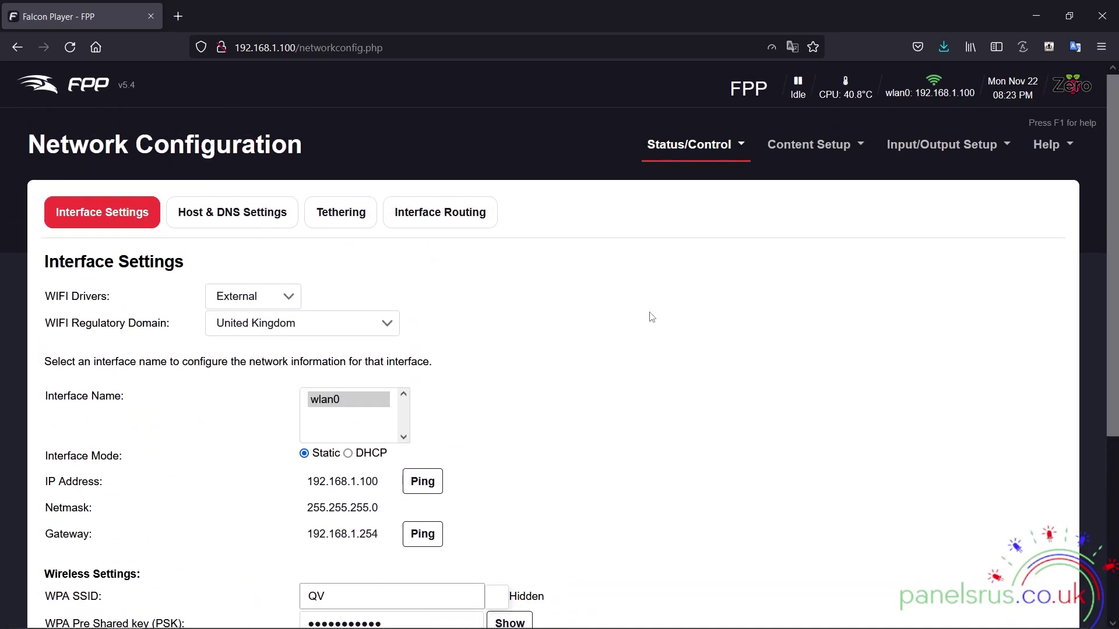
click(227, 213)
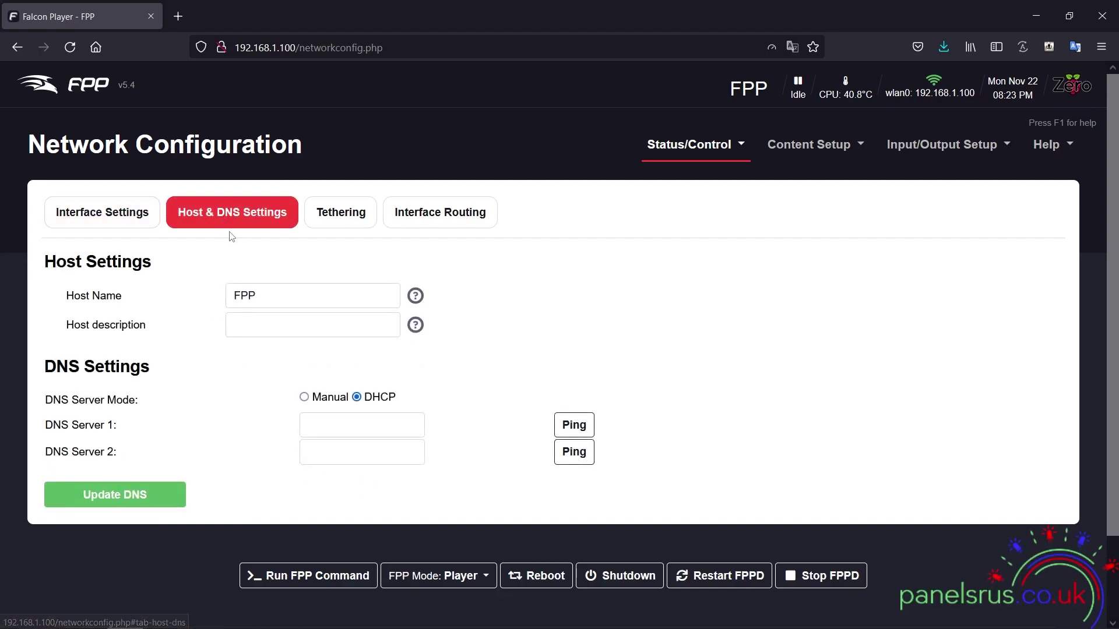
scroll(232, 236, down, 2)
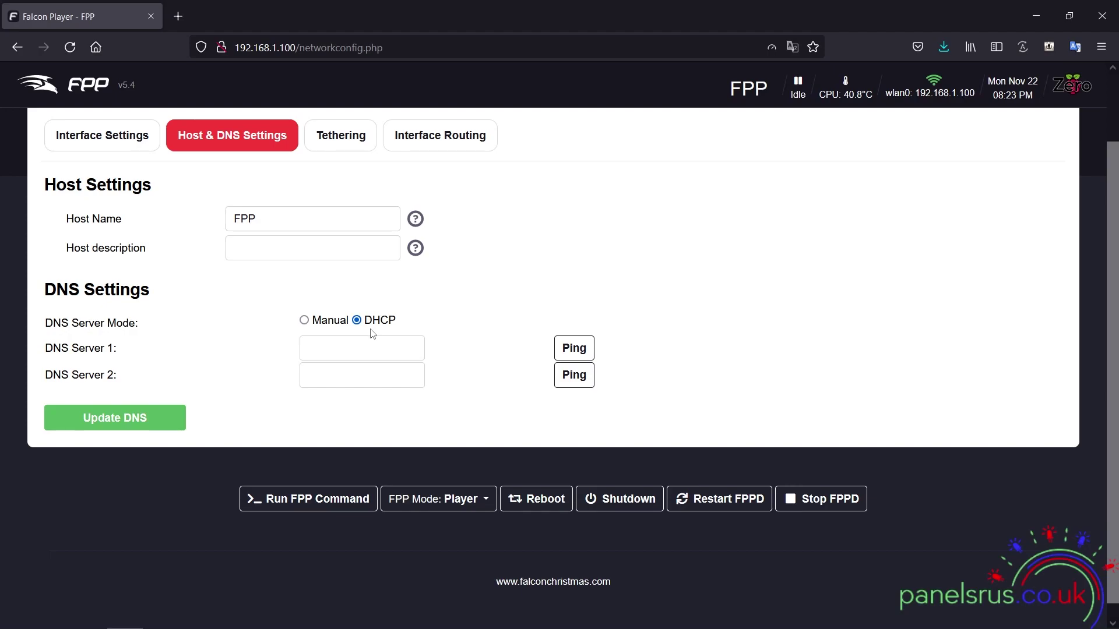
click(304, 320)
Step: Enter DNS servers 192.168.1.254 and 1.1.1.1 and save them with Update DNS
click(326, 351)
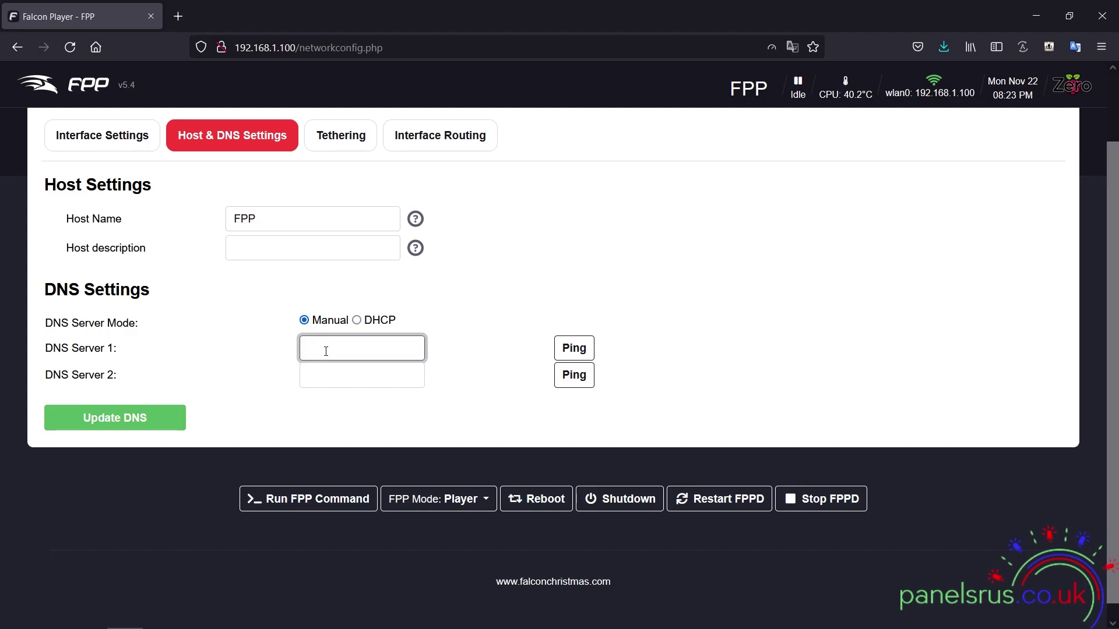
text(192.168.1.254)
click(328, 376)
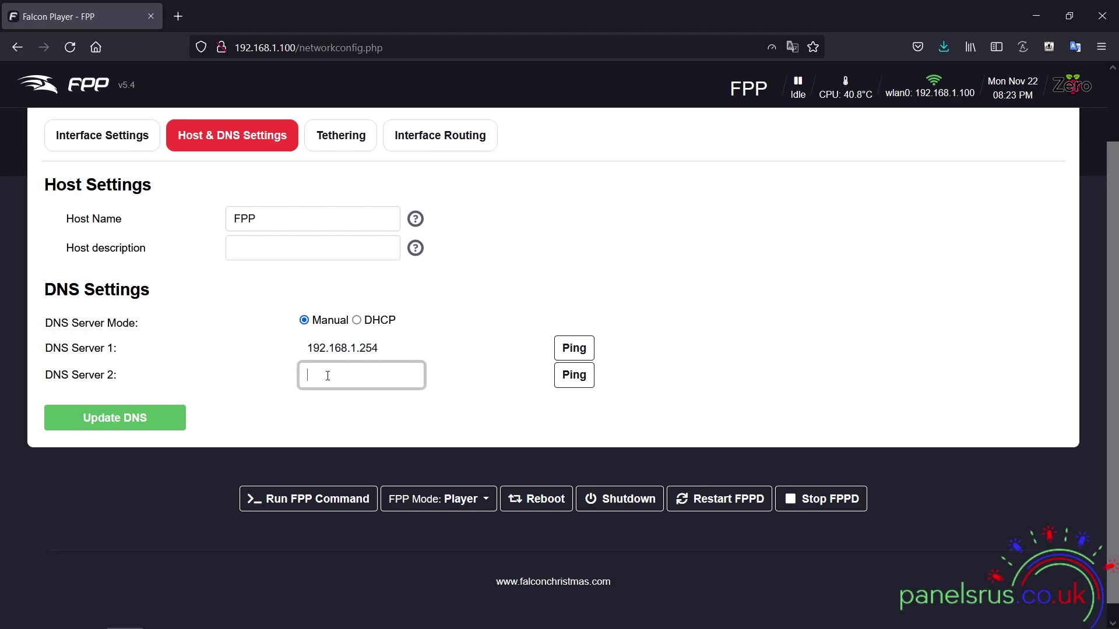
text(1.1.1.1)
click(282, 376)
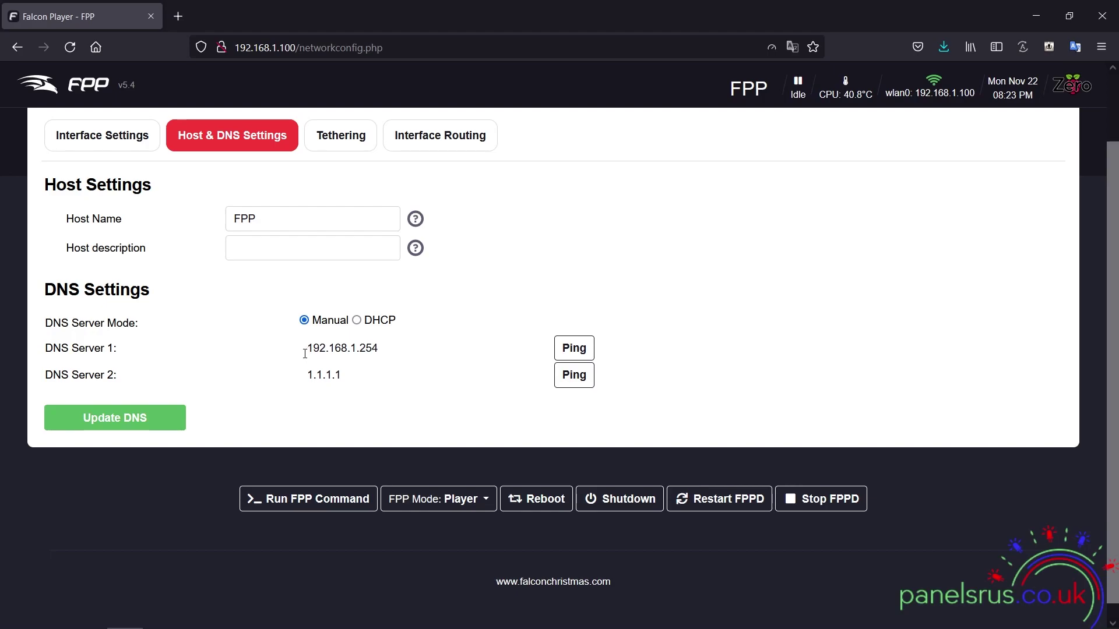
click(155, 417)
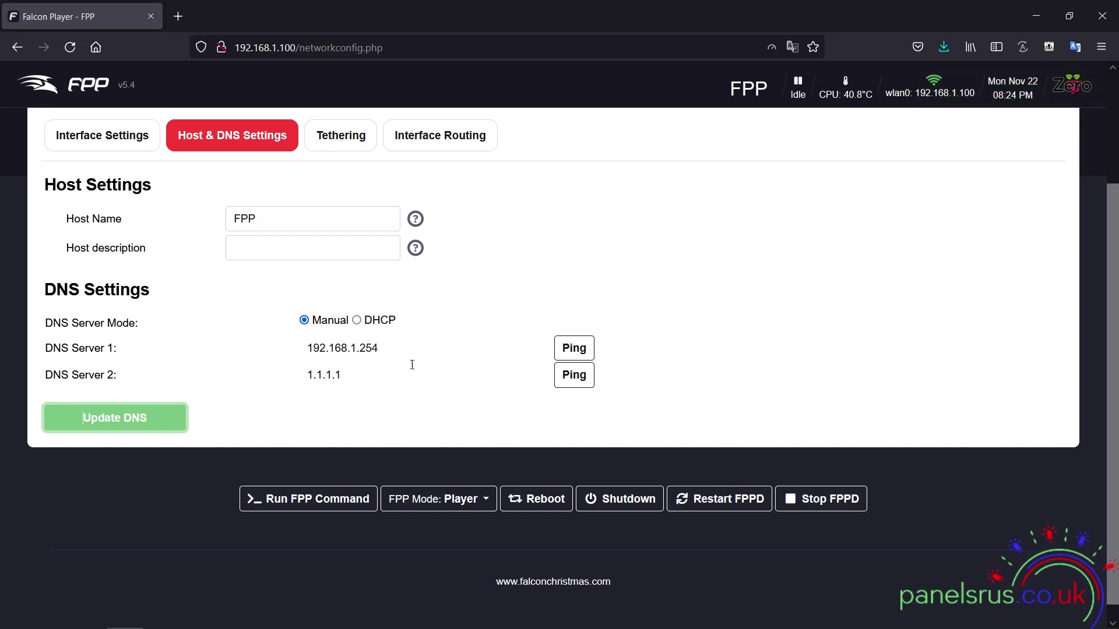
scroll(411, 364, up, 3)
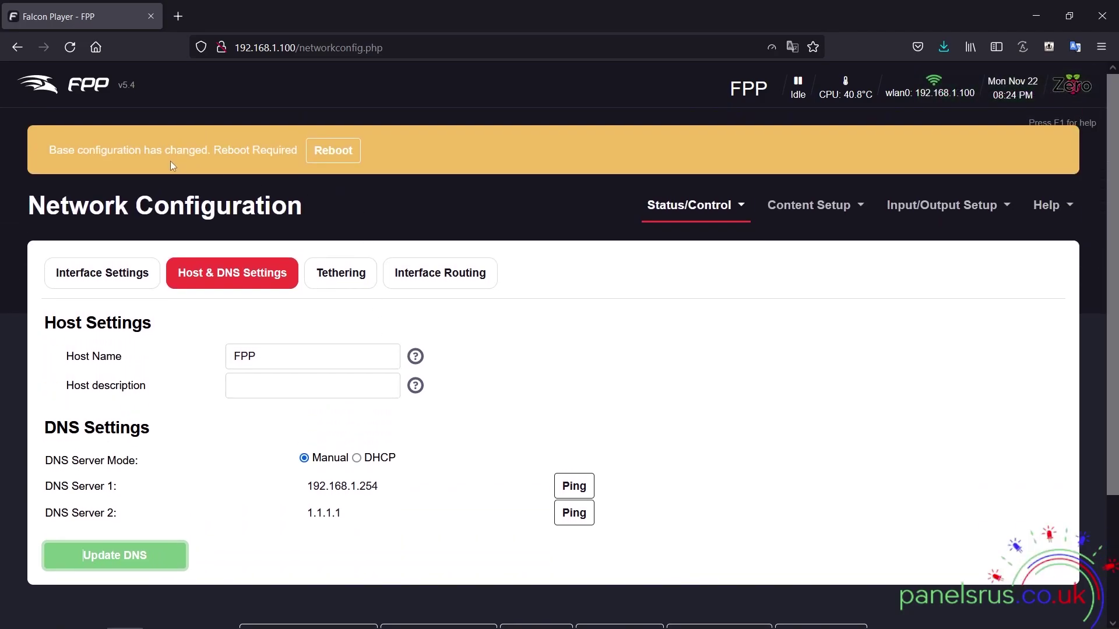
Step: Reboot the player from the Reboot Required banner and dismiss the rebooting notice
click(332, 155)
click(628, 371)
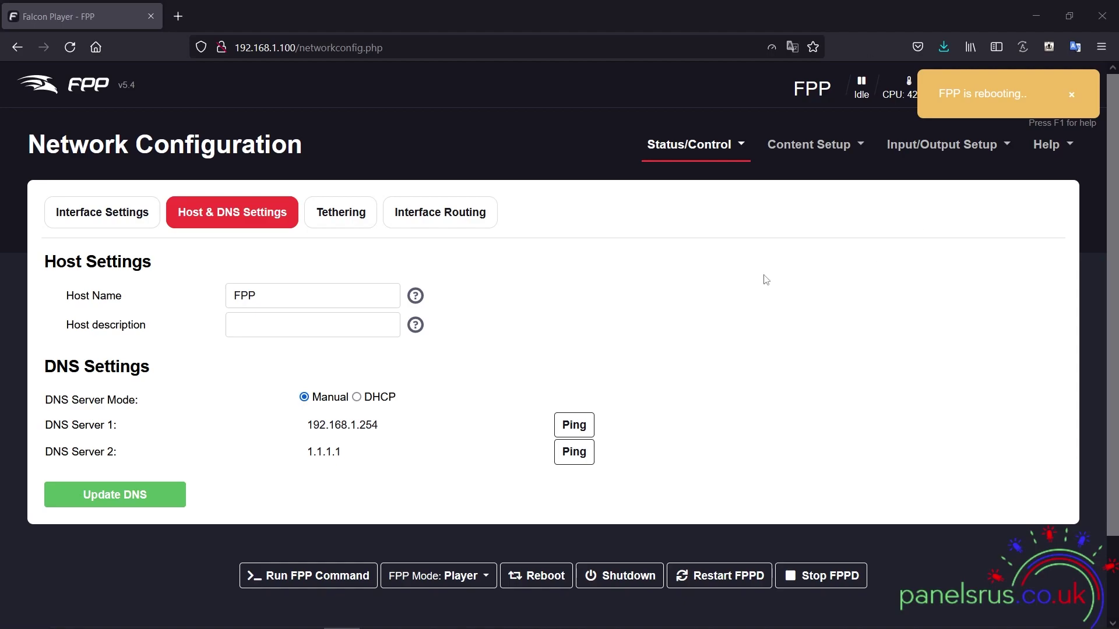
click(1074, 98)
Step: Go back to the Status page and decline Firefox's offer to save the login
click(689, 145)
click(694, 183)
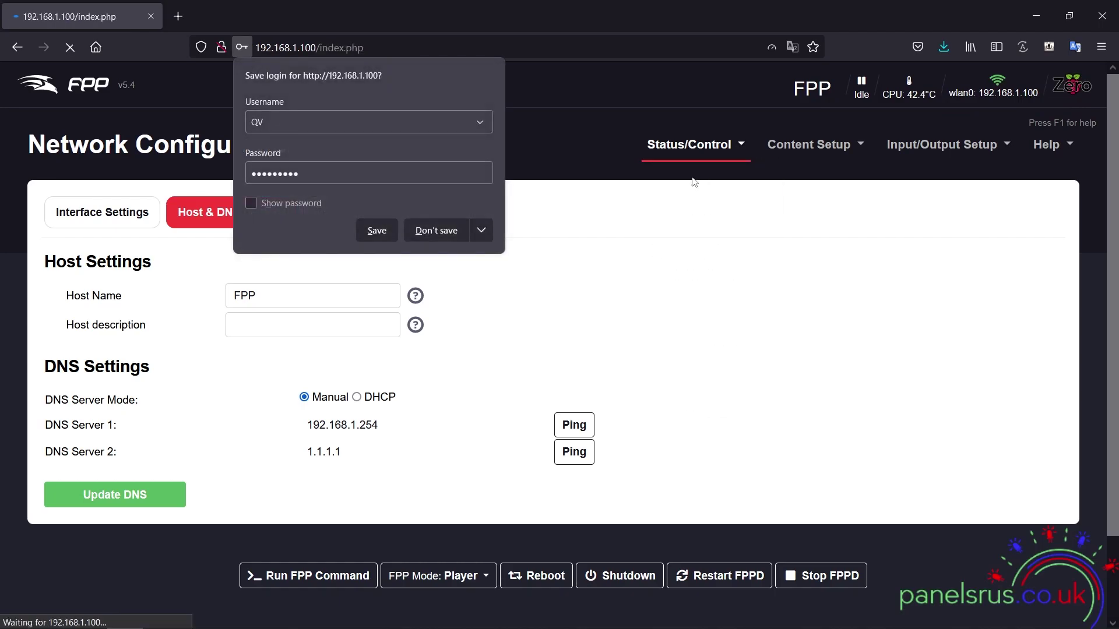
click(557, 120)
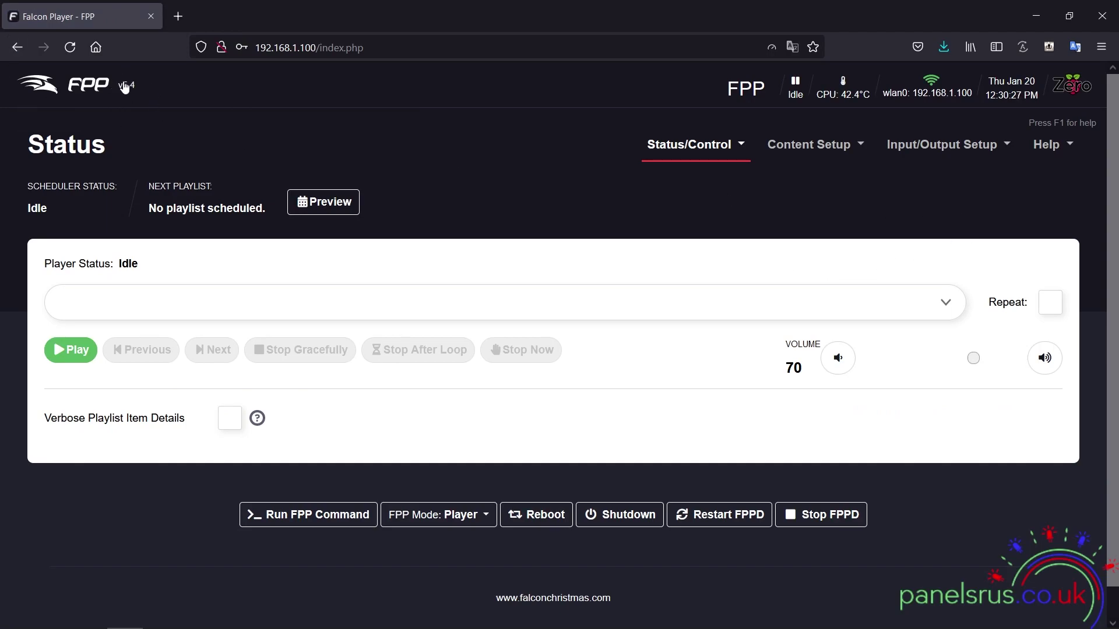
Step: From Help > About, pull the latest v5.4 branch update with Upgrade FPP and close the log
click(1049, 146)
click(1003, 180)
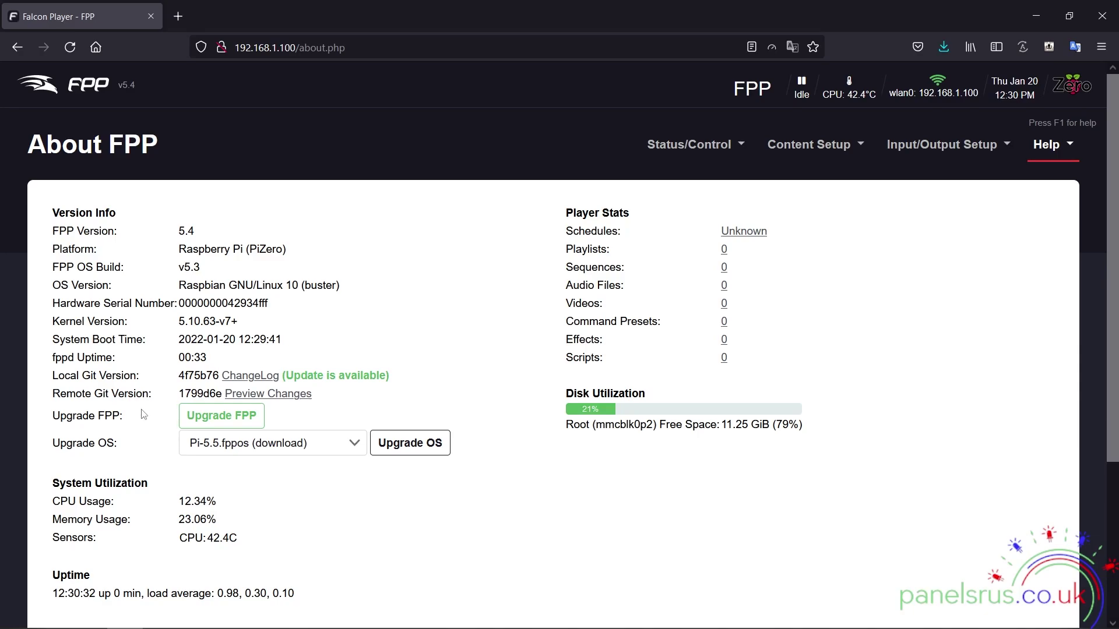
click(218, 419)
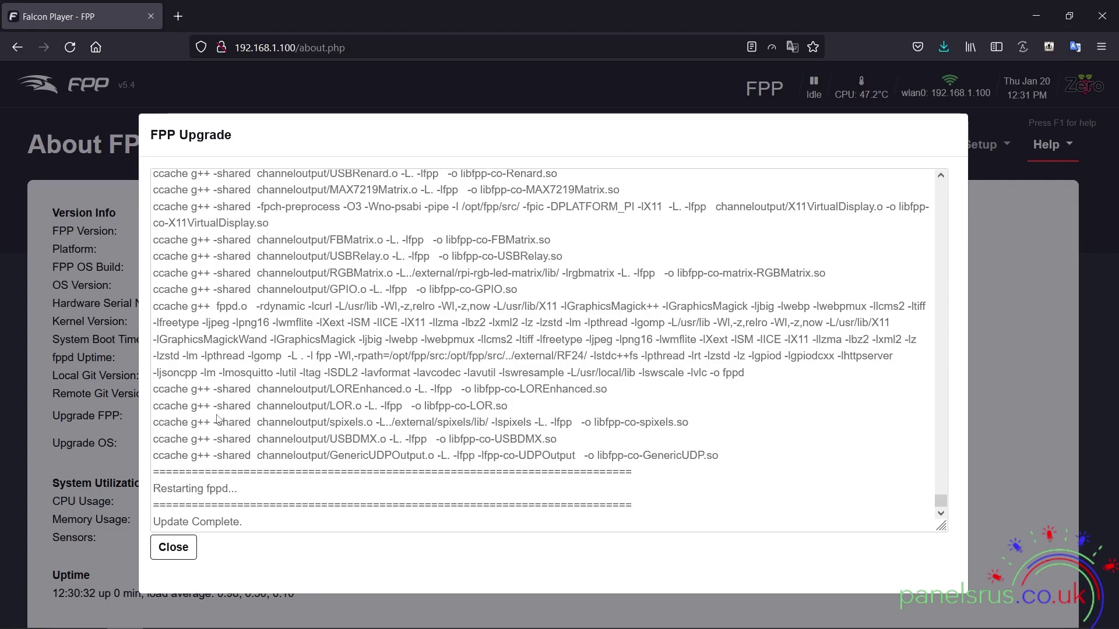
click(174, 548)
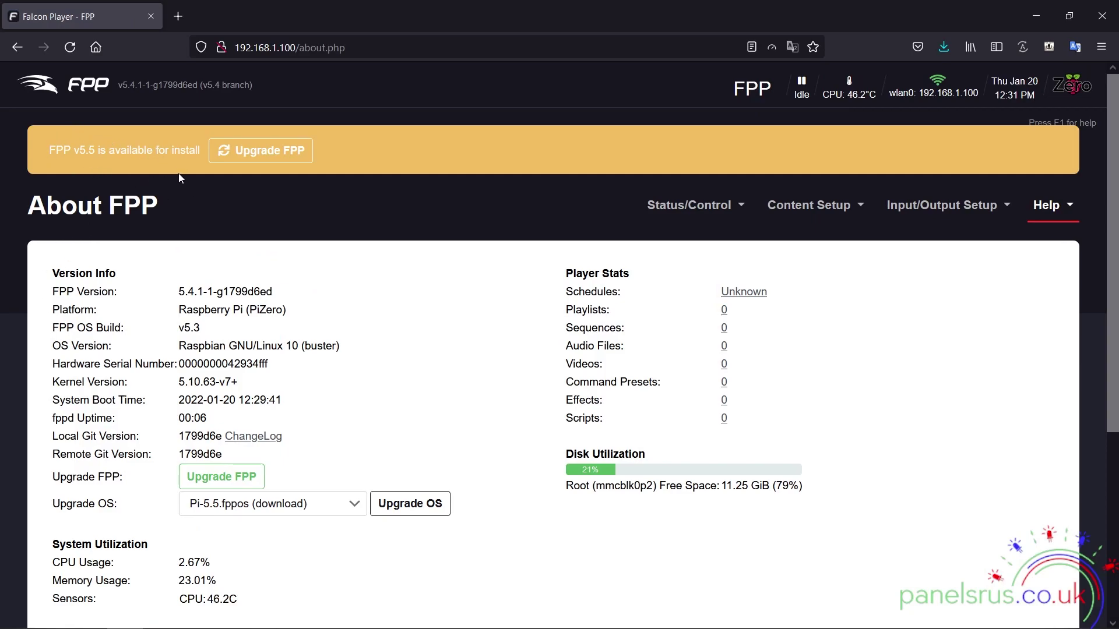
Step: Install the FPP v5.5 upgrade from its release notes, confirm it, and close the finished log
click(250, 153)
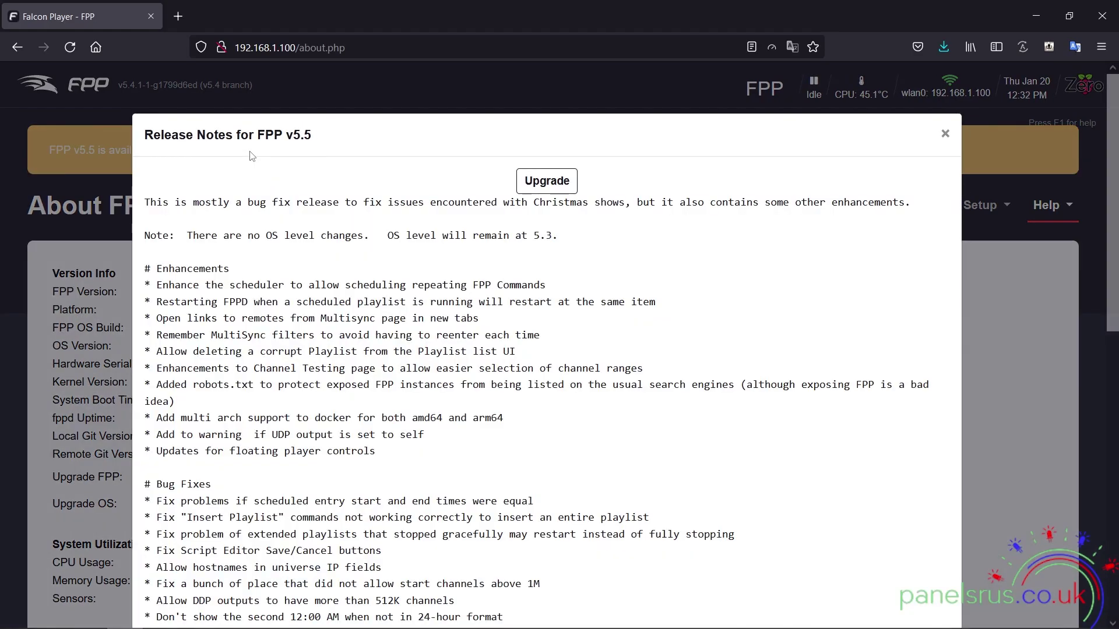
click(559, 184)
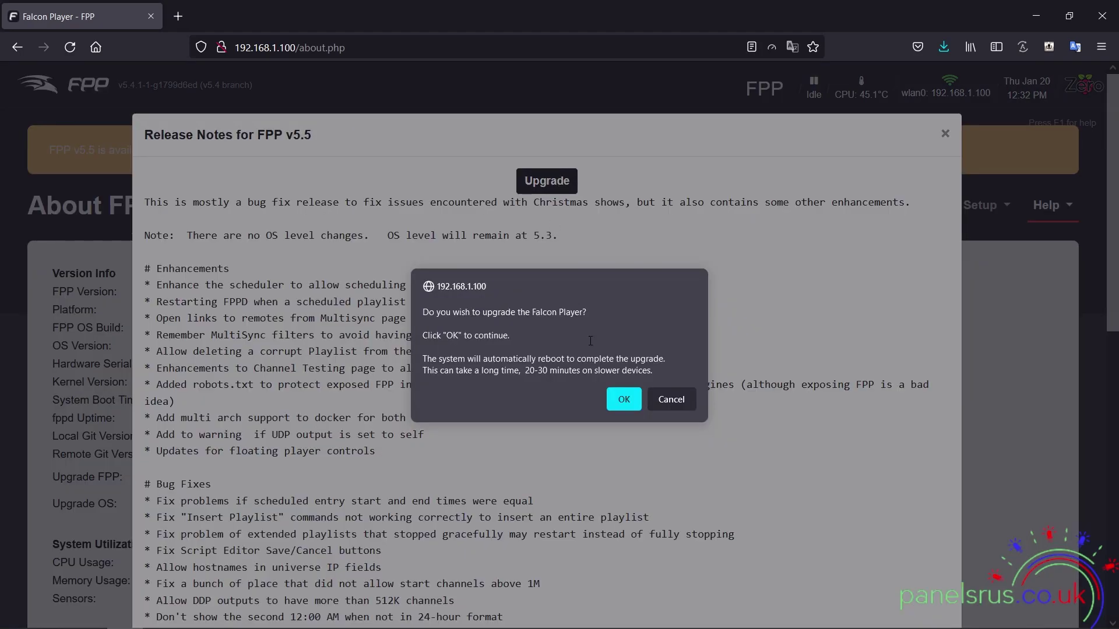
click(624, 402)
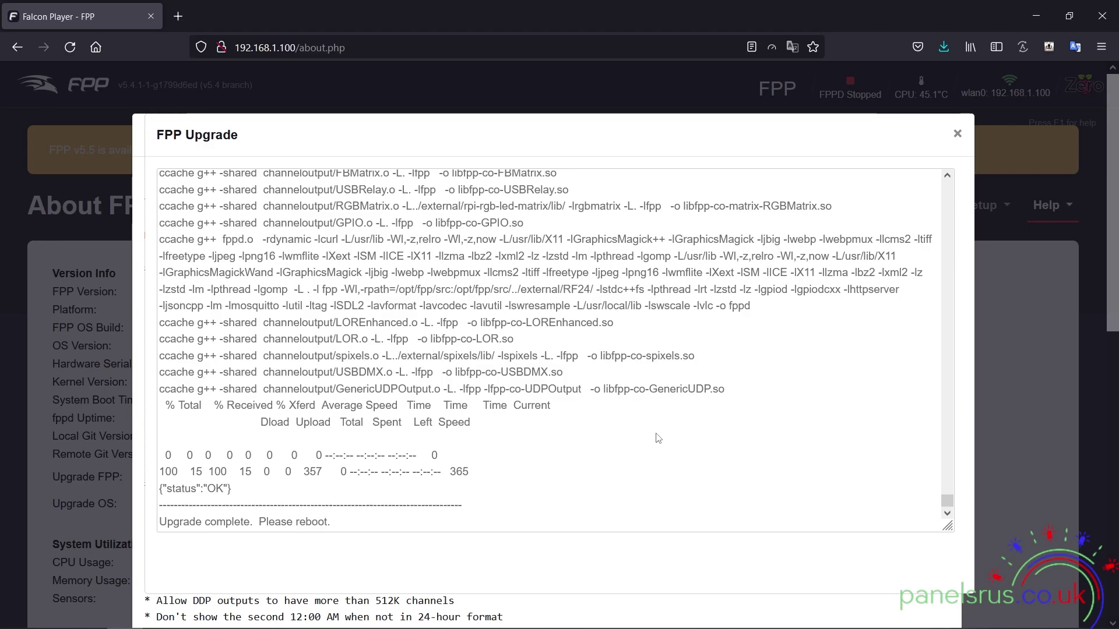
click(960, 135)
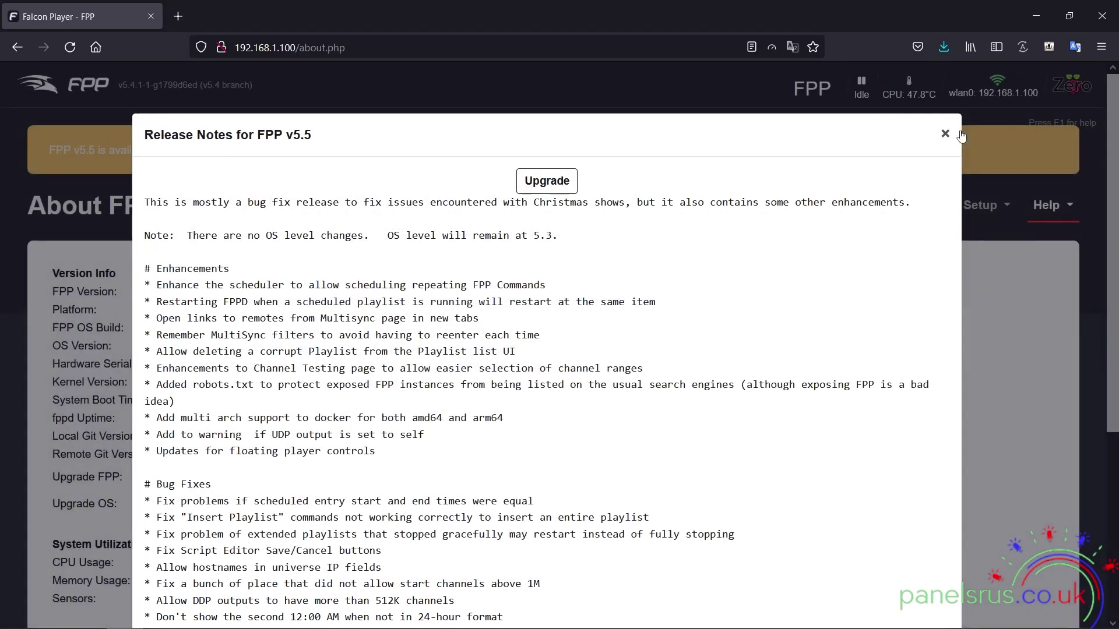
Step: Close the v5.5 release notes and reboot the player to finish the upgrade
click(945, 134)
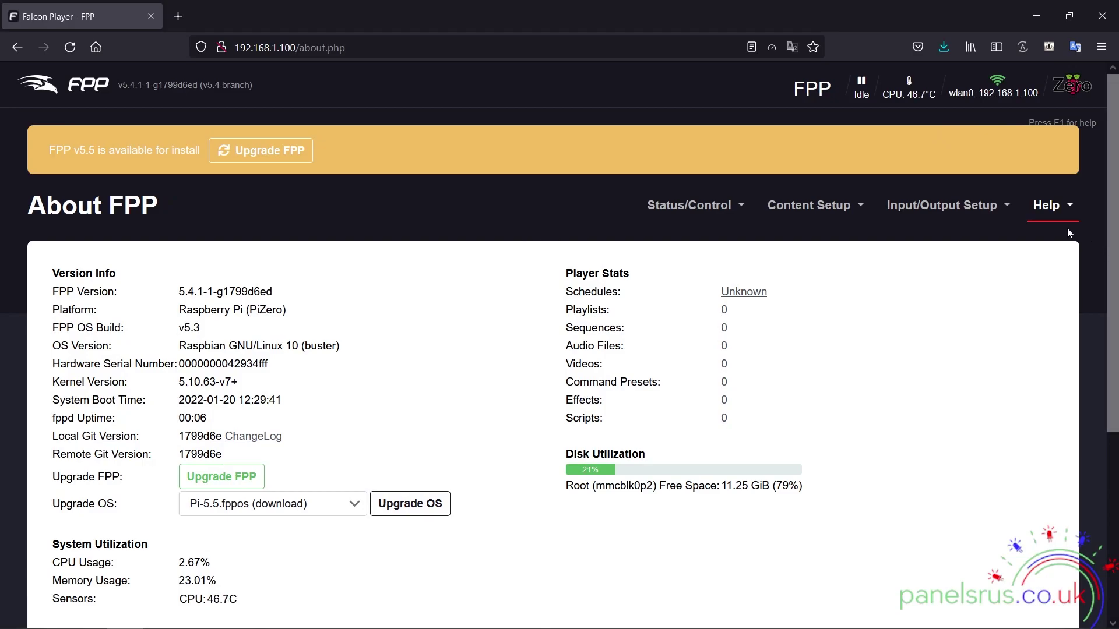
scroll(874, 499, down, 5)
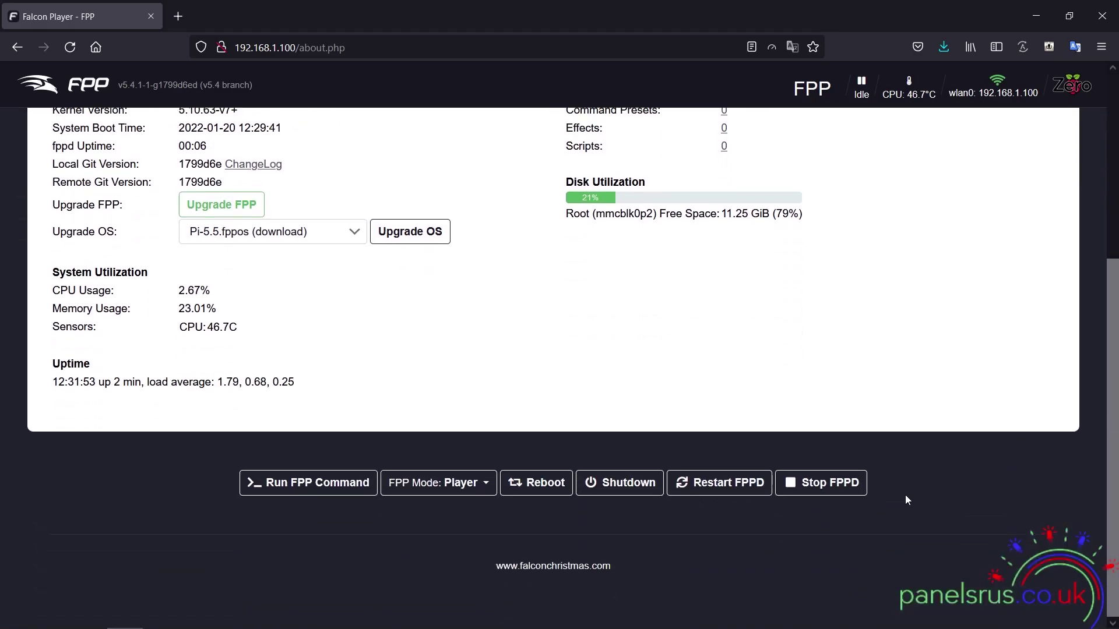
click(534, 485)
click(625, 372)
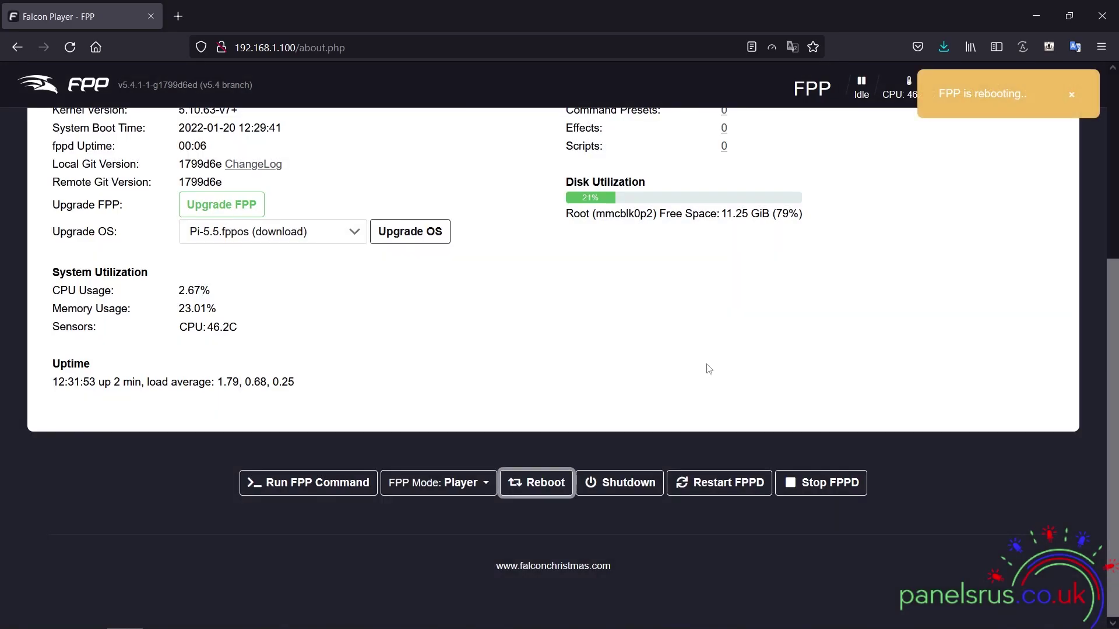
scroll(731, 367, up, 3)
scroll(735, 363, up, 2)
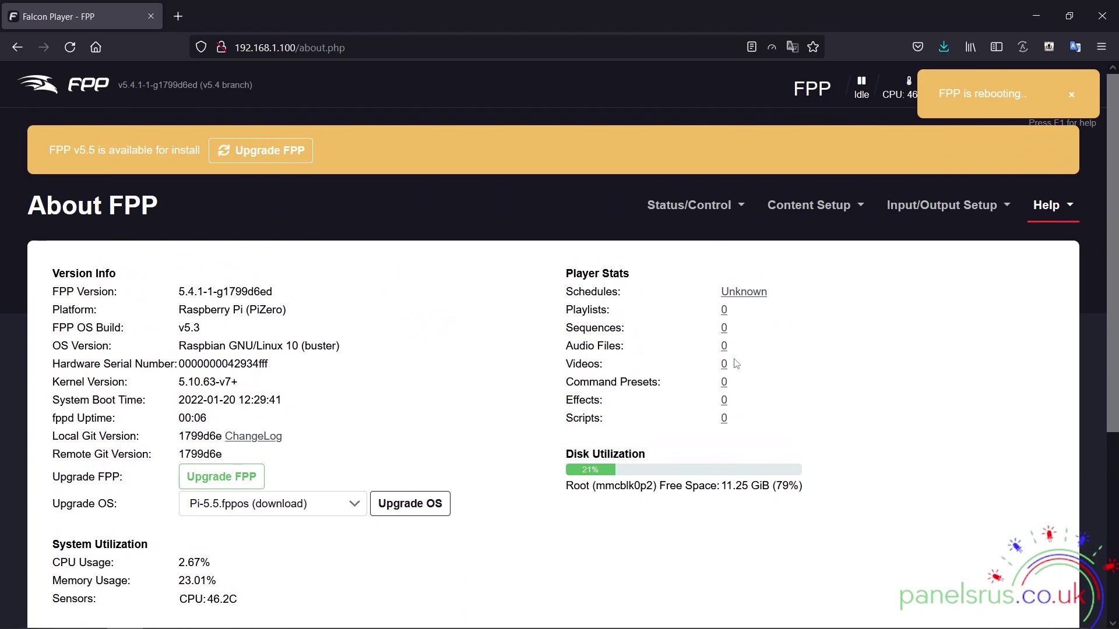